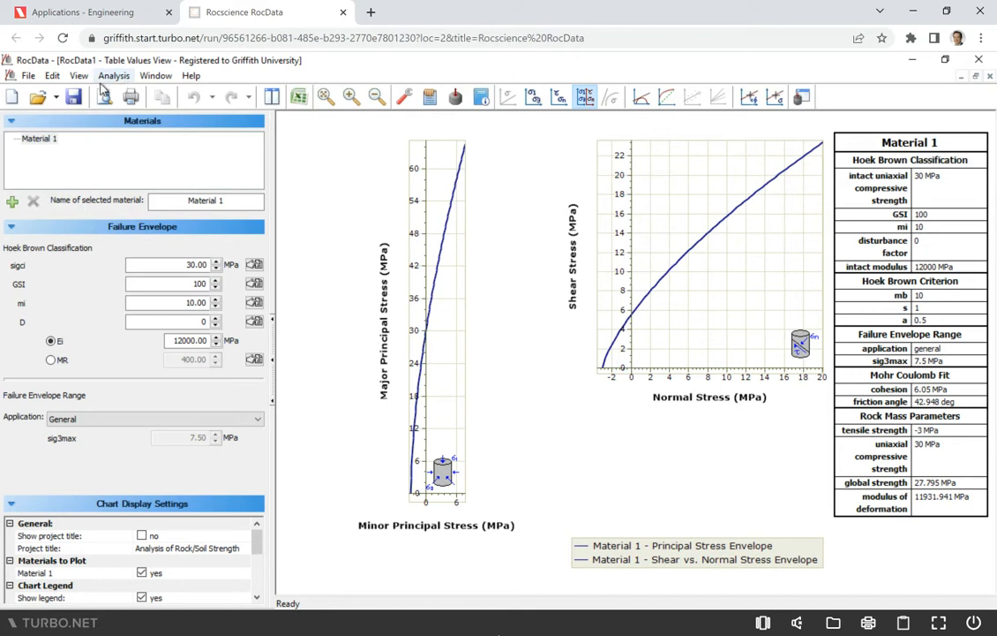
- Review the project settings for stress units and strength criterion, then close the dialog
left_click(114, 76)
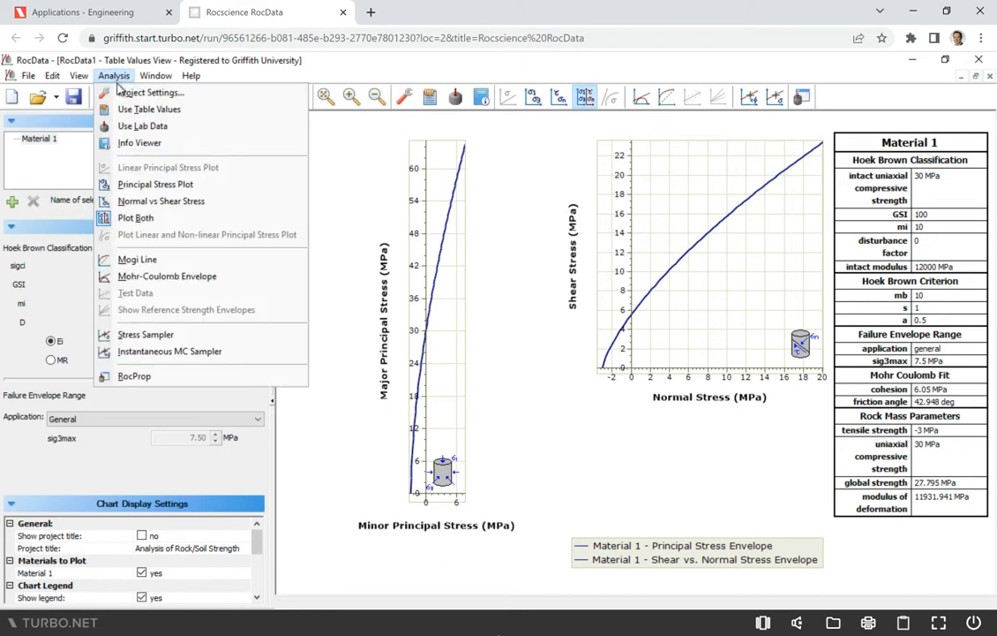
left_click(128, 93)
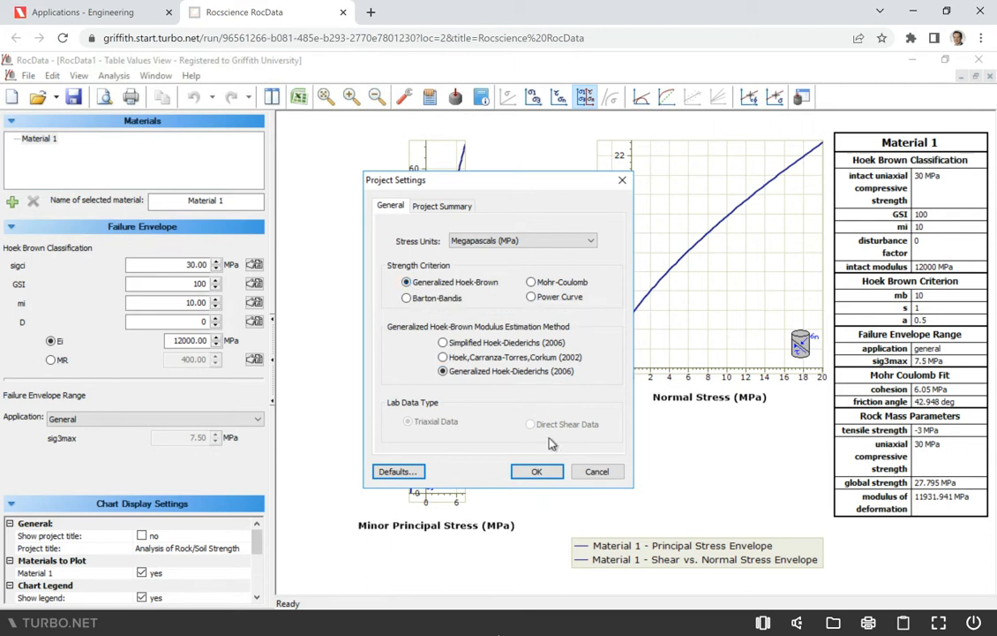
left_click(538, 472)
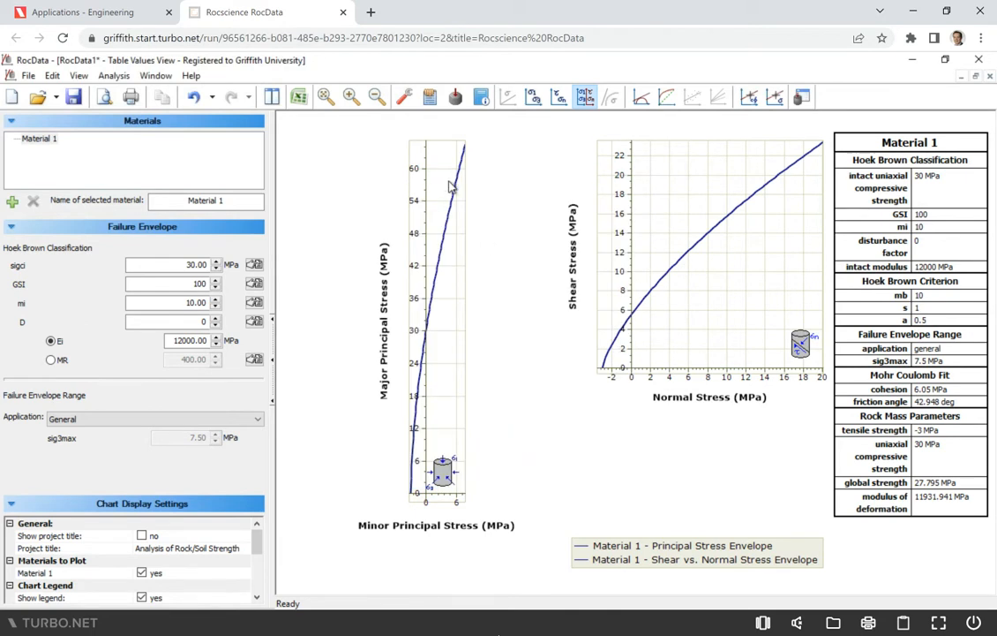
- Switch to lab data input and enter sig3 values 0, 5, 10, 20, 50 and 100 MPa
left_click(456, 99)
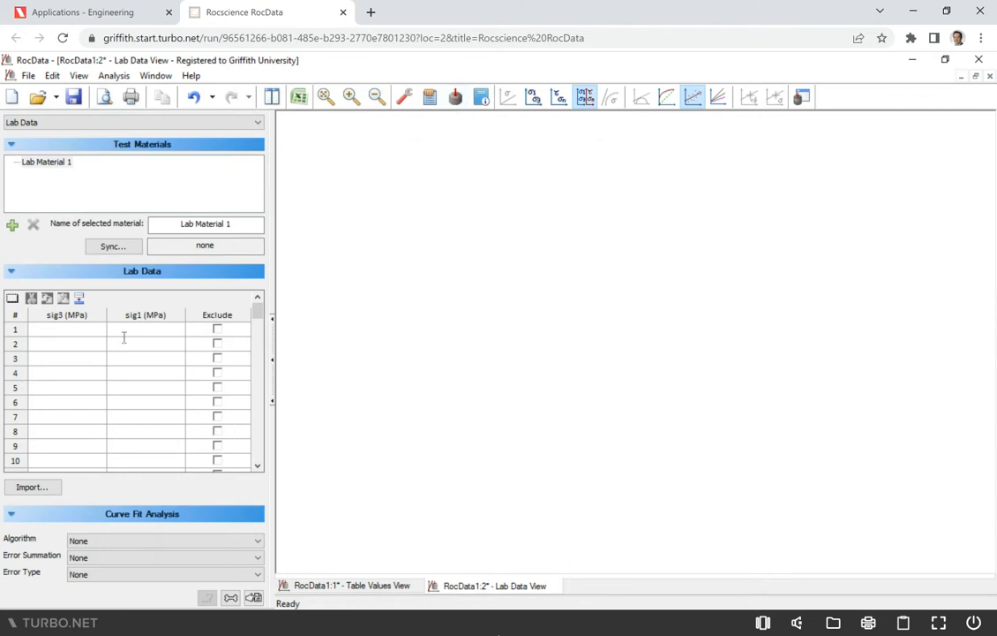
double_click(46, 332)
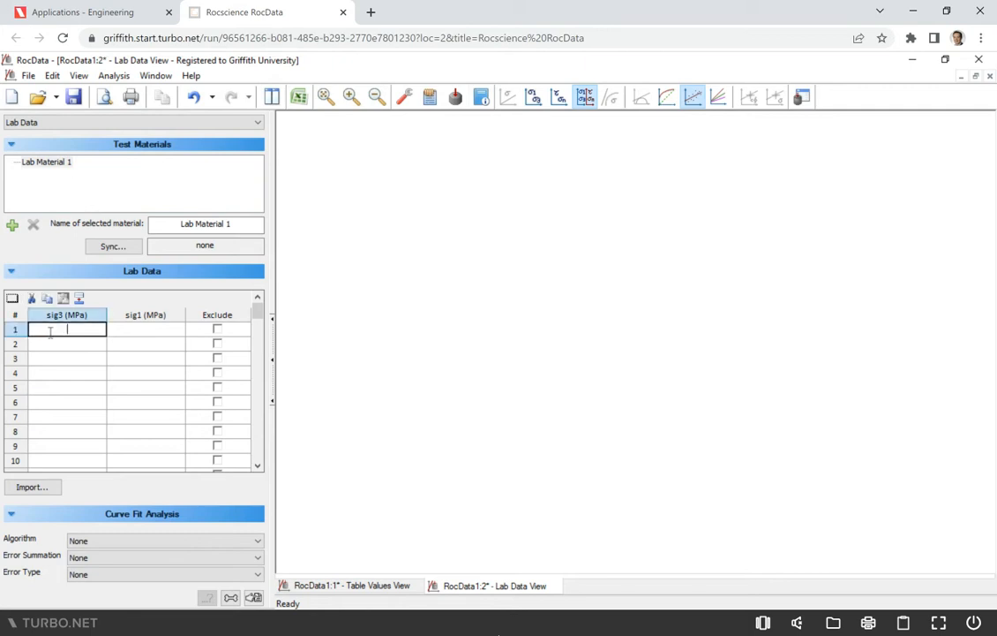
type("0")
key("Return")
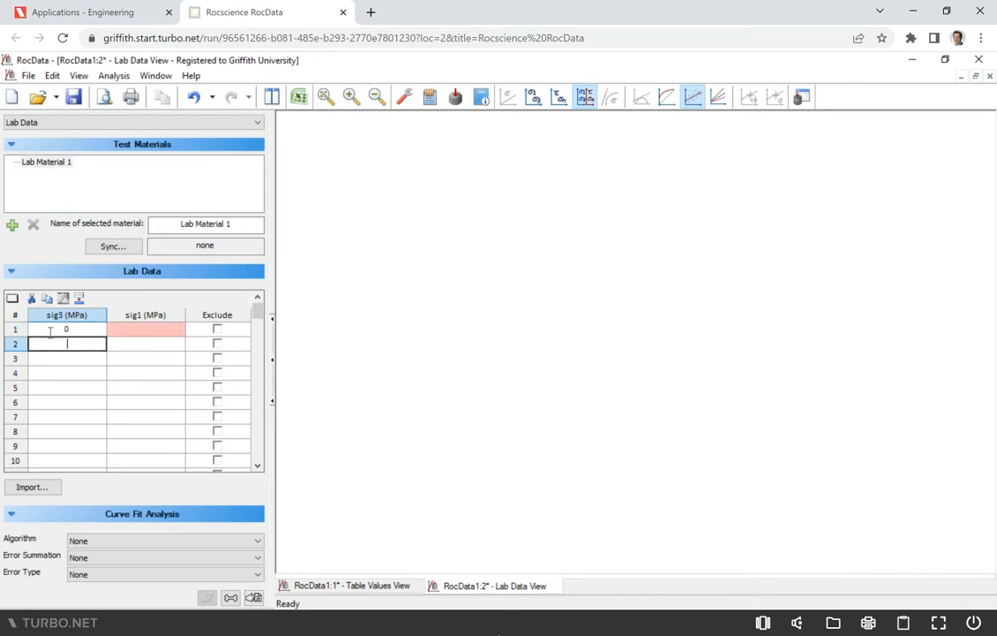
type("5")
key("Return")
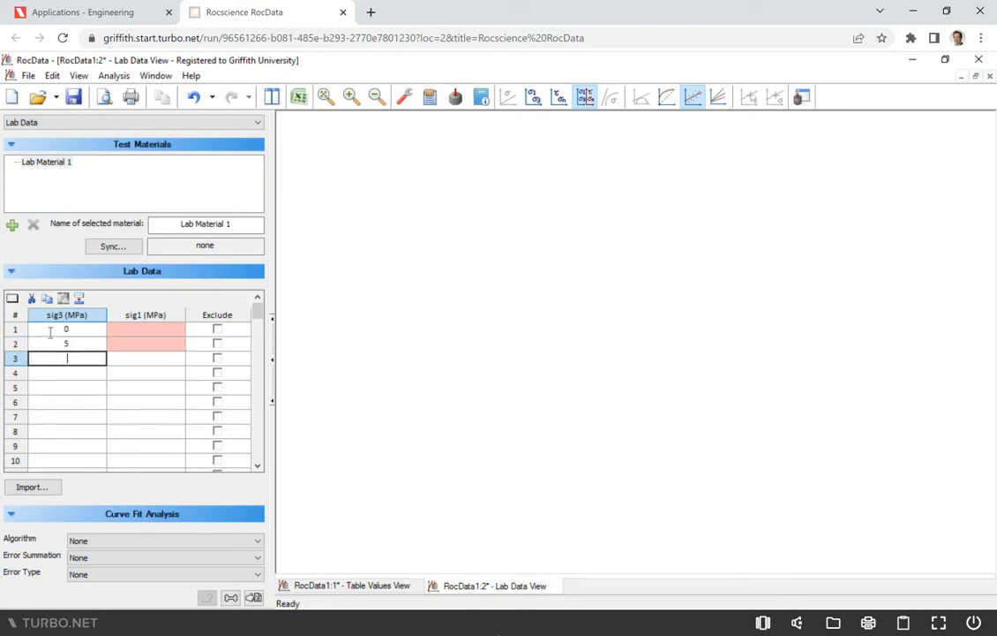
type("10")
key("Return")
type("20")
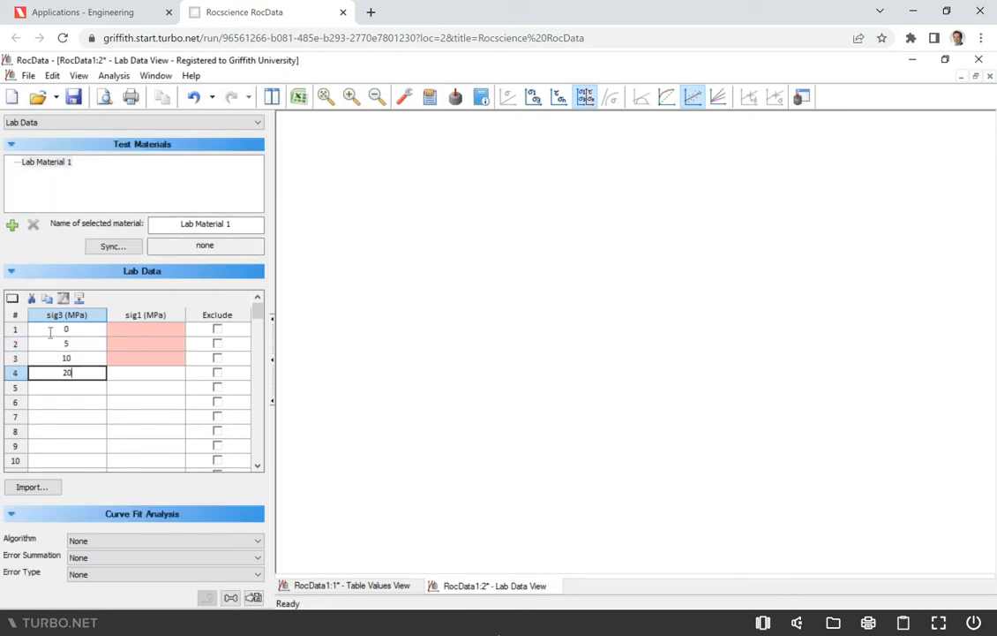
key("Return")
type("50")
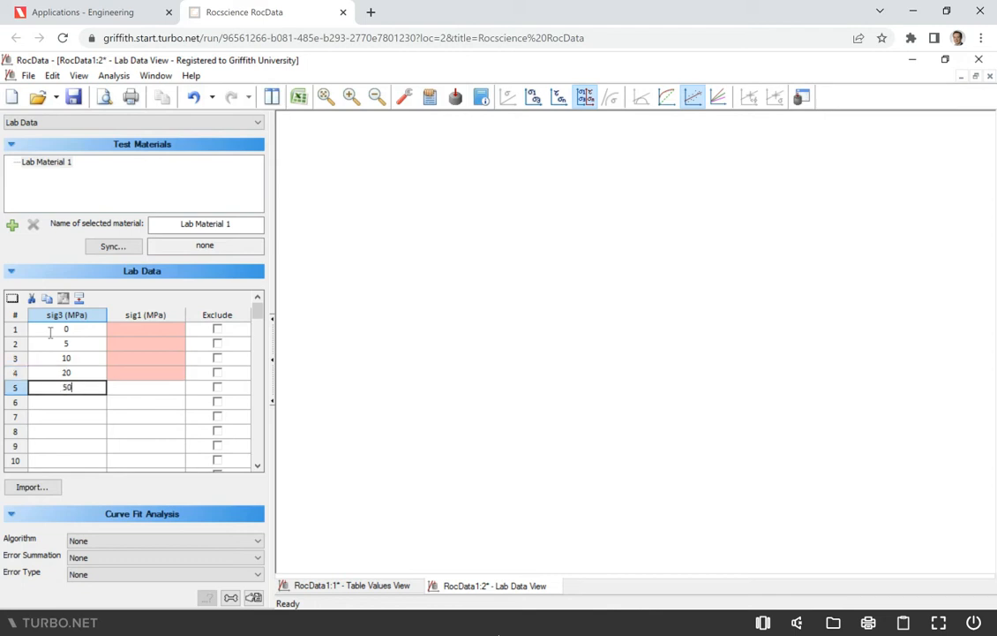
key("Return")
type("100")
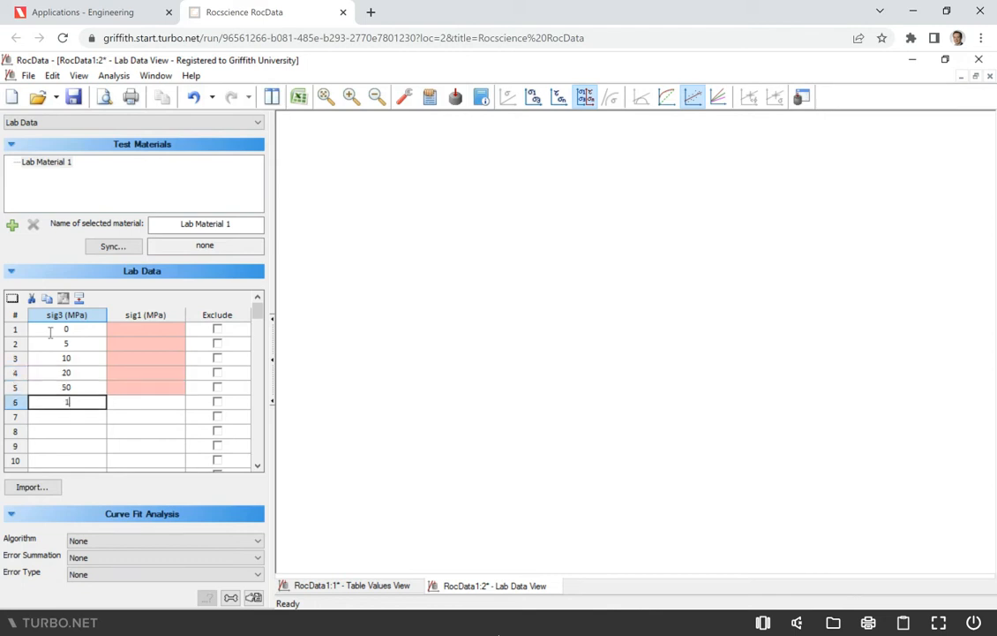
- Enter sig1 values 155.1, 195.4 and 235.2 MPa for the first three lab data rows
key("Tab")
key("Up")
key("Up")
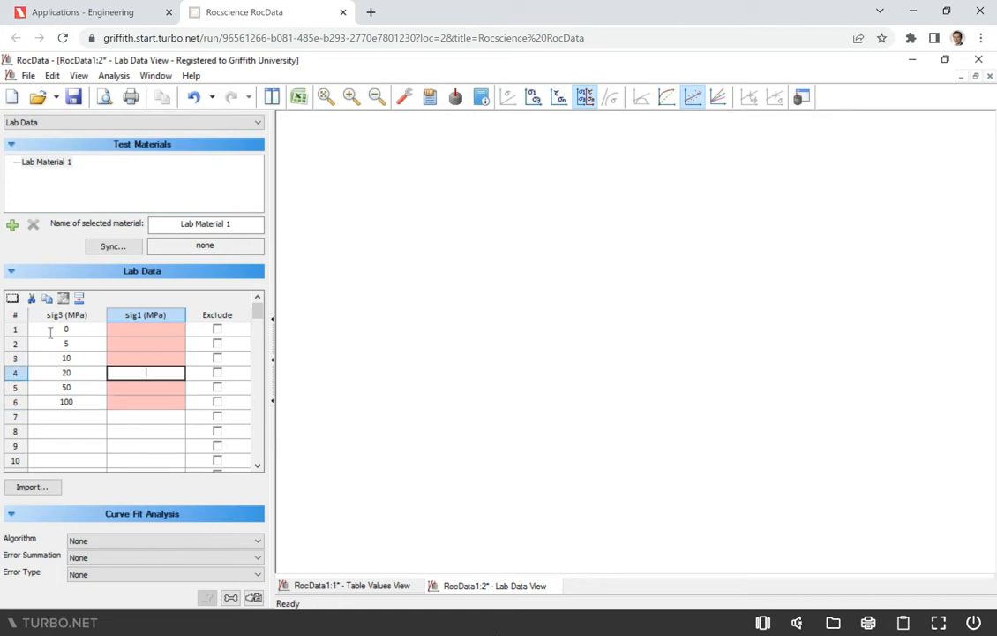
key("Up")
key("Up")
key("Up")
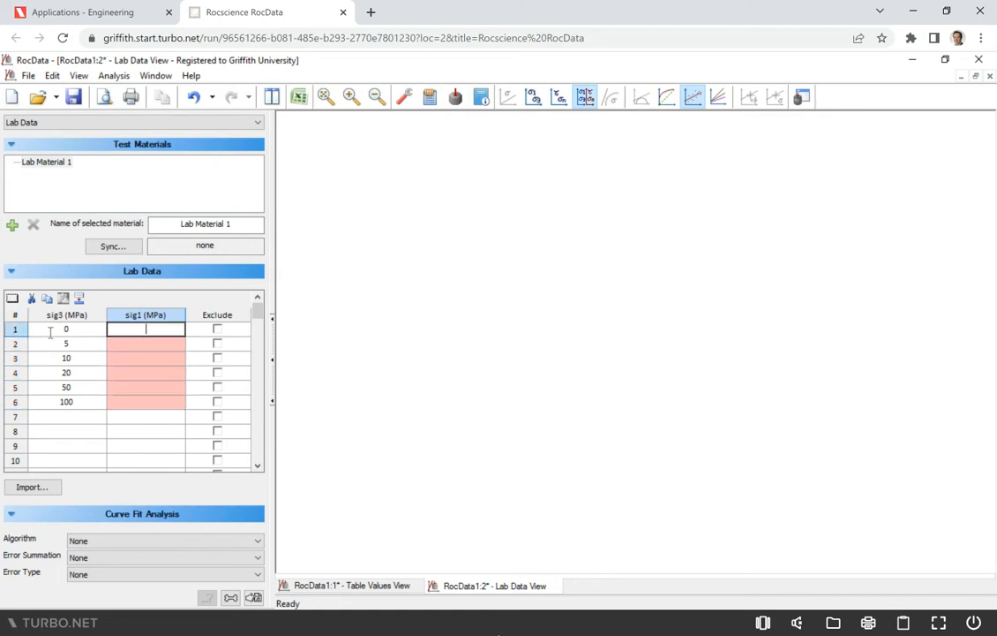
type("155.1")
key("Return")
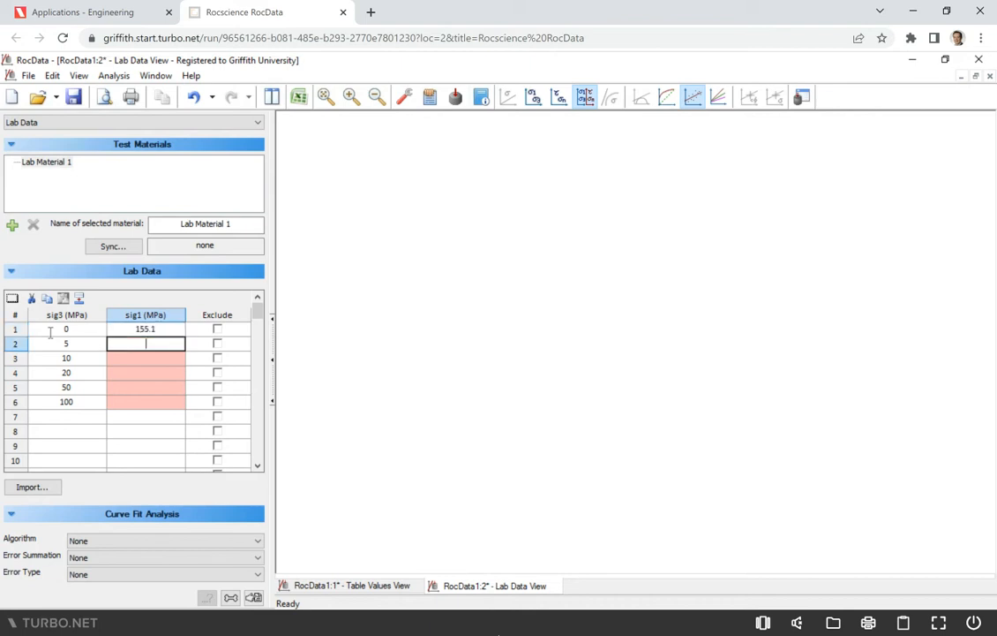
type("195.4")
key("Return")
type("235")
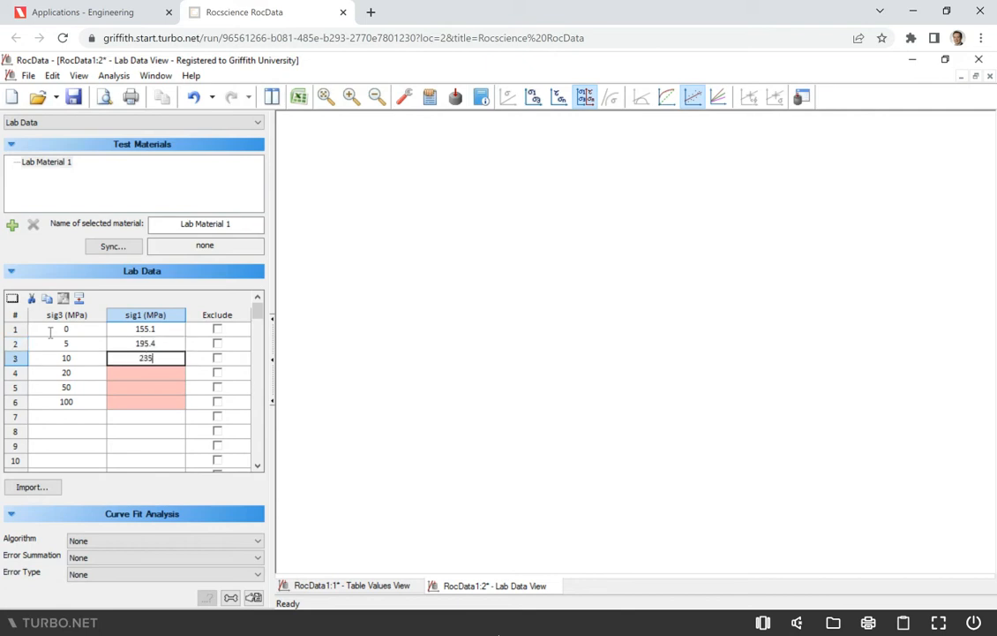
type(".2")
key("Return")
- Enter sig1 values 289.4, 440.3 and 639.2 MPa for the remaining three lab data rows
type("289")
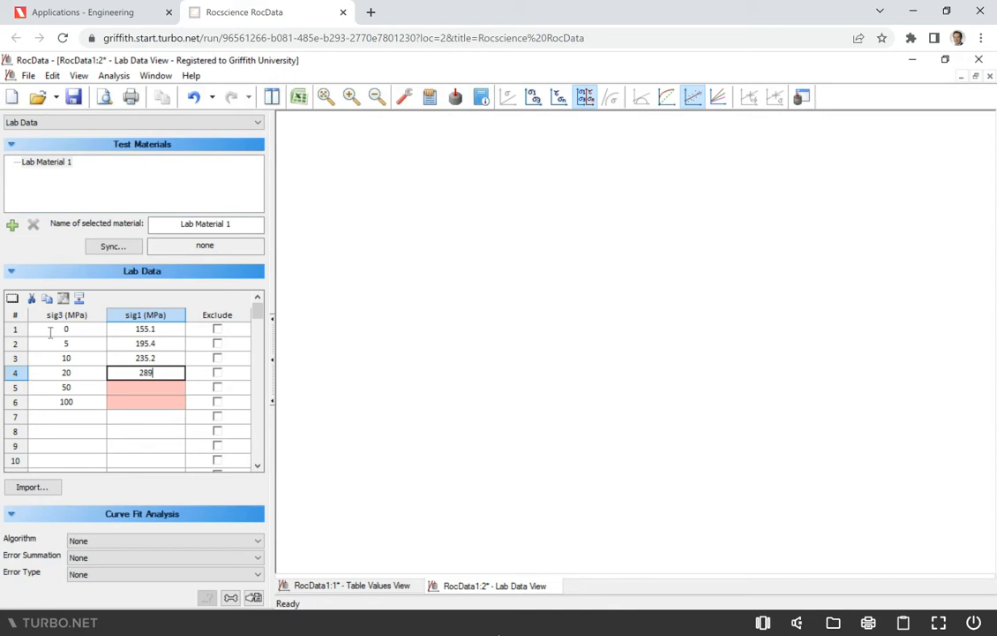
type(".4")
key("Return")
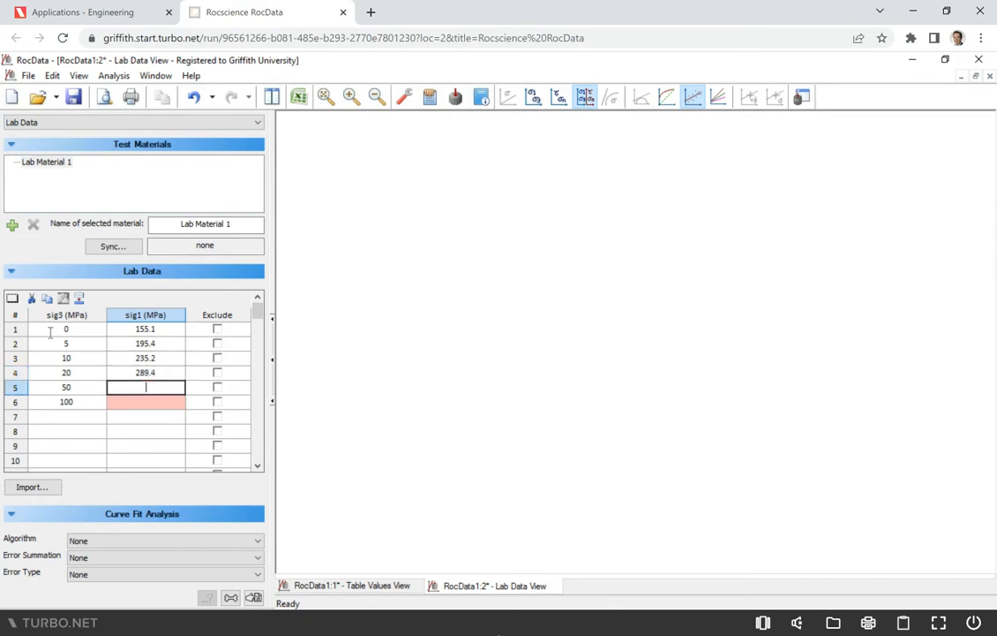
type("440.3")
key("Return")
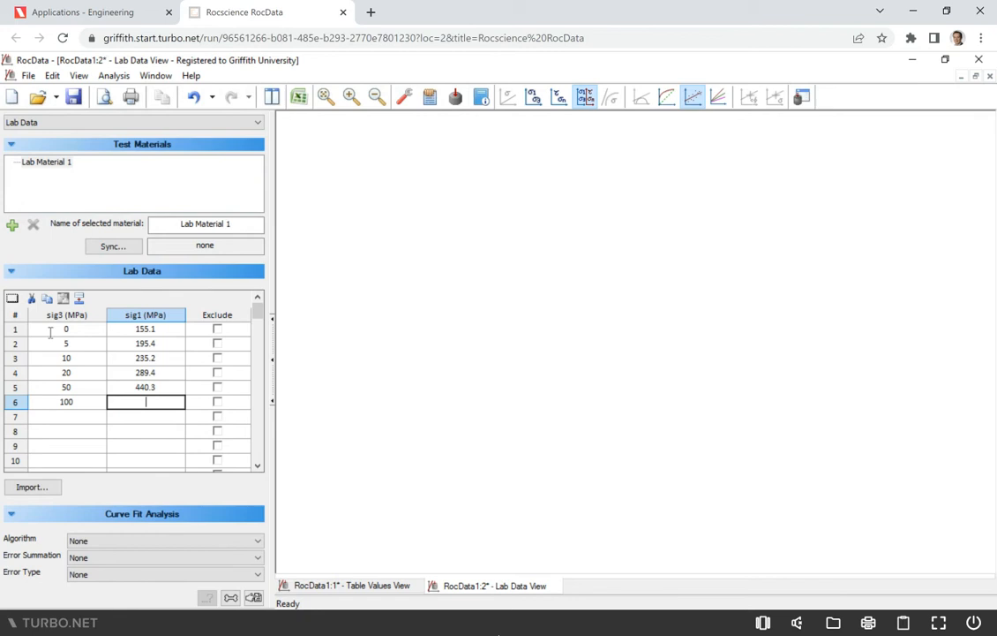
type("639.2")
key("Tab")
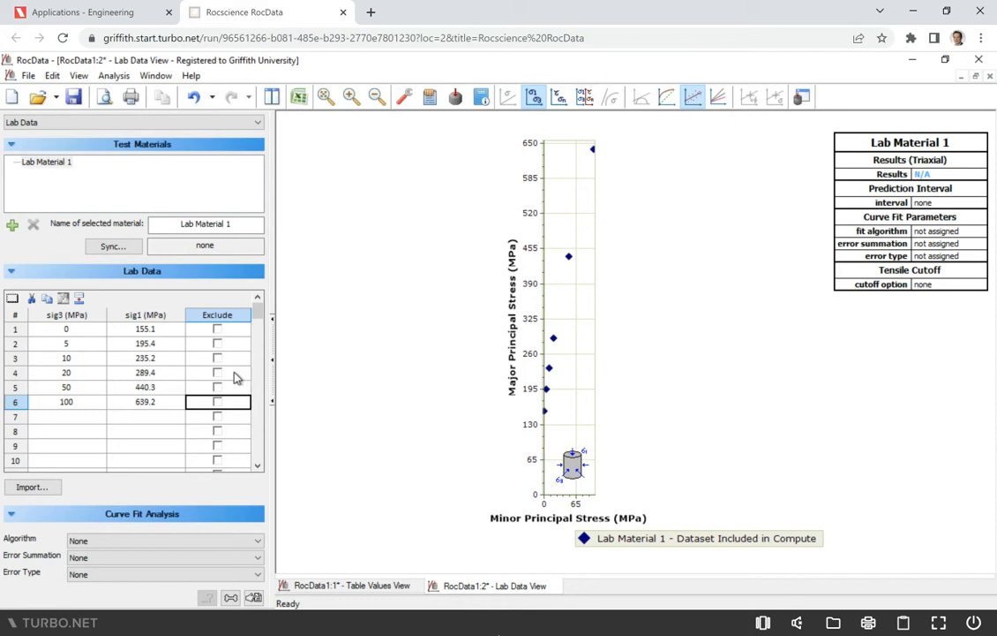
- Set the curve fit analysis to Linear Regression with Vertical error summation and Absolute error type
scroll(194, 376, "down", 2)
scroll(165, 406, "up", 2)
left_click(106, 542)
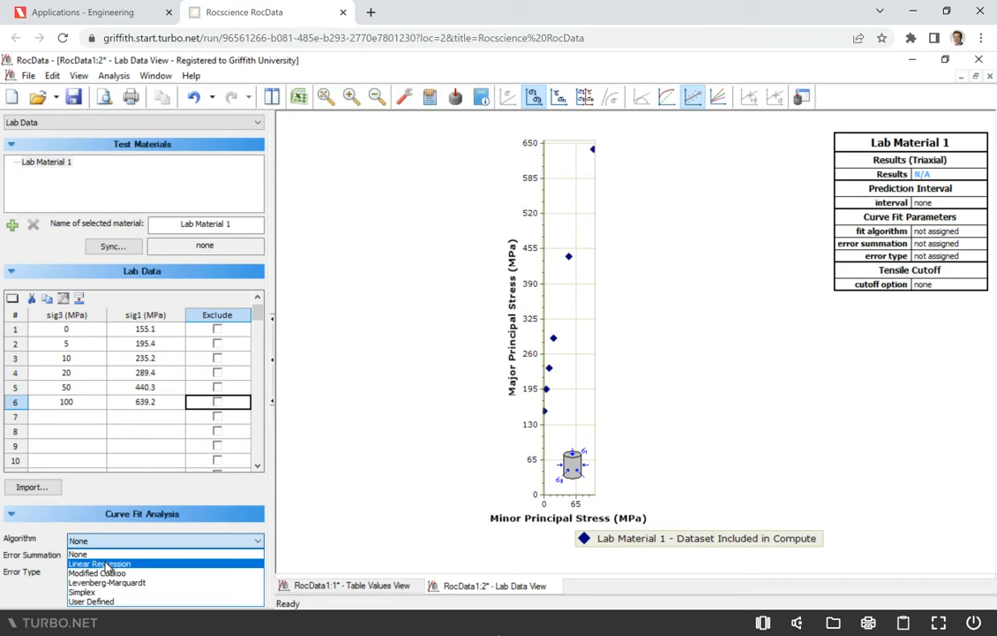
left_click(105, 564)
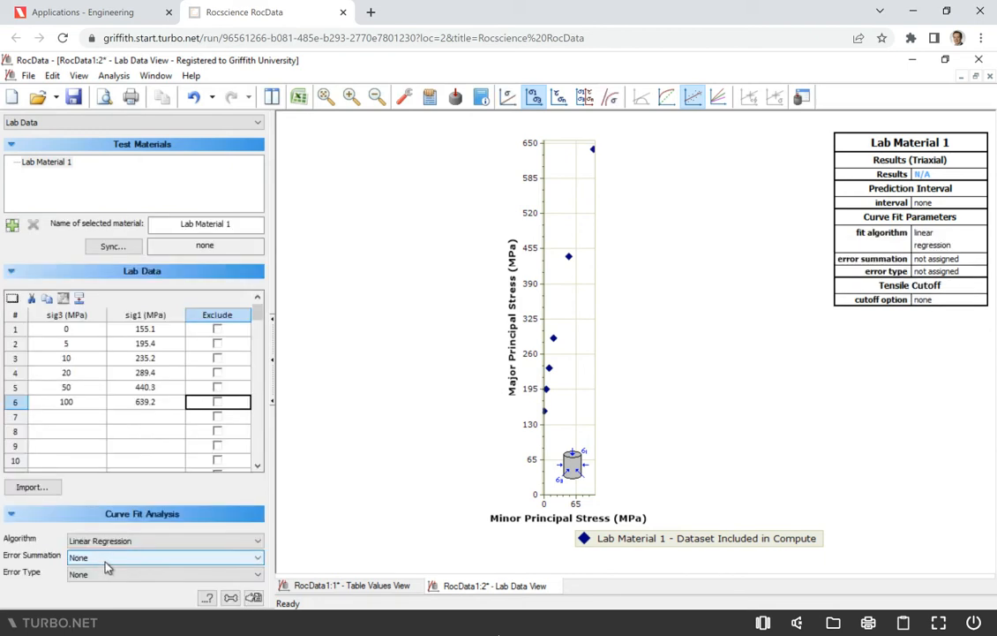
left_click(105, 560)
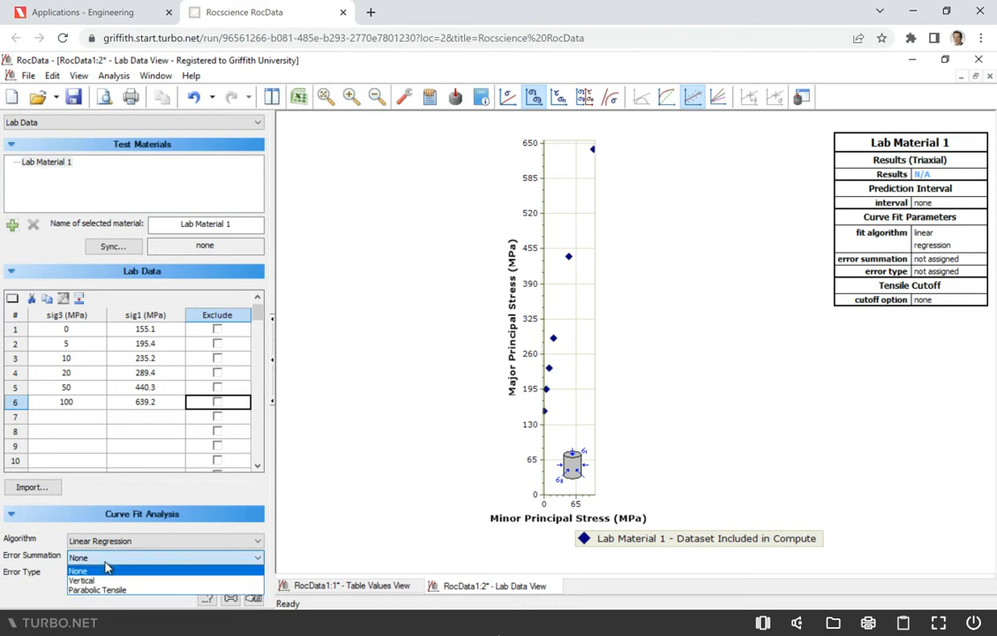
left_click(99, 582)
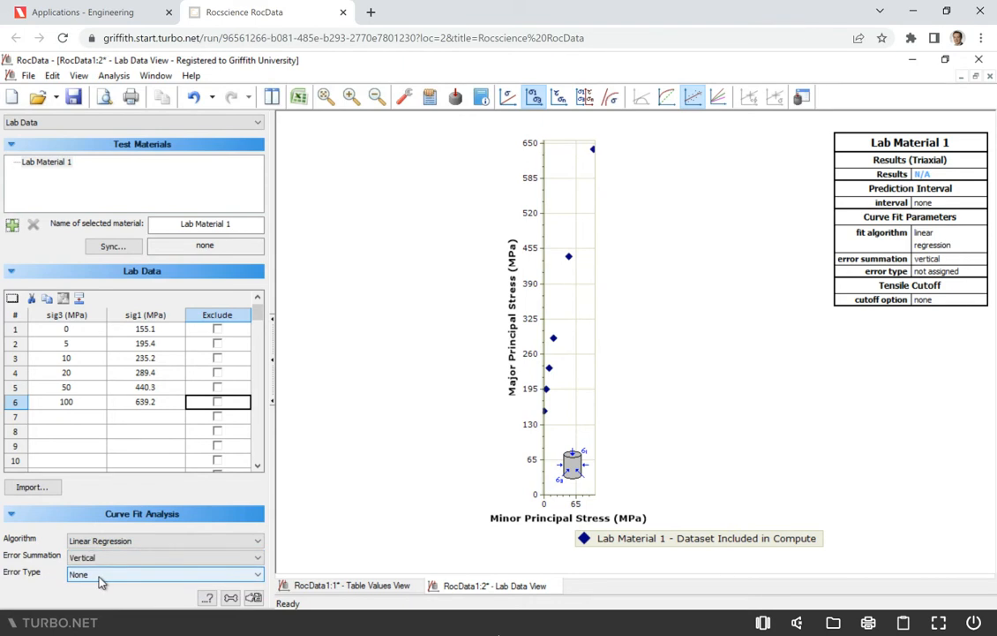
left_click(100, 576)
left_click(104, 552)
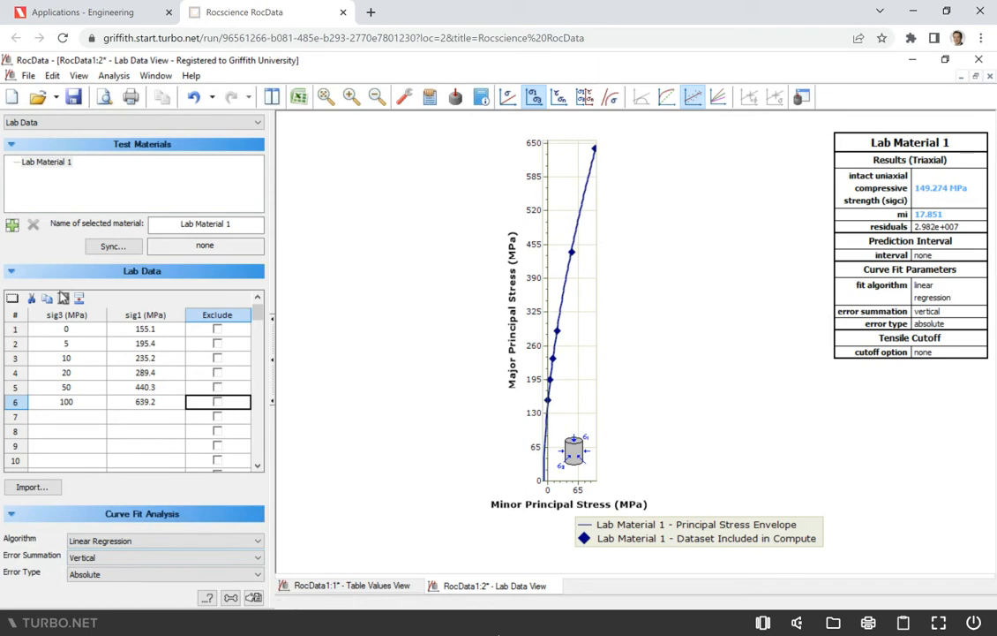
- Synchronize Lab Material 1 with Material 1 in the table values view
left_click(113, 247)
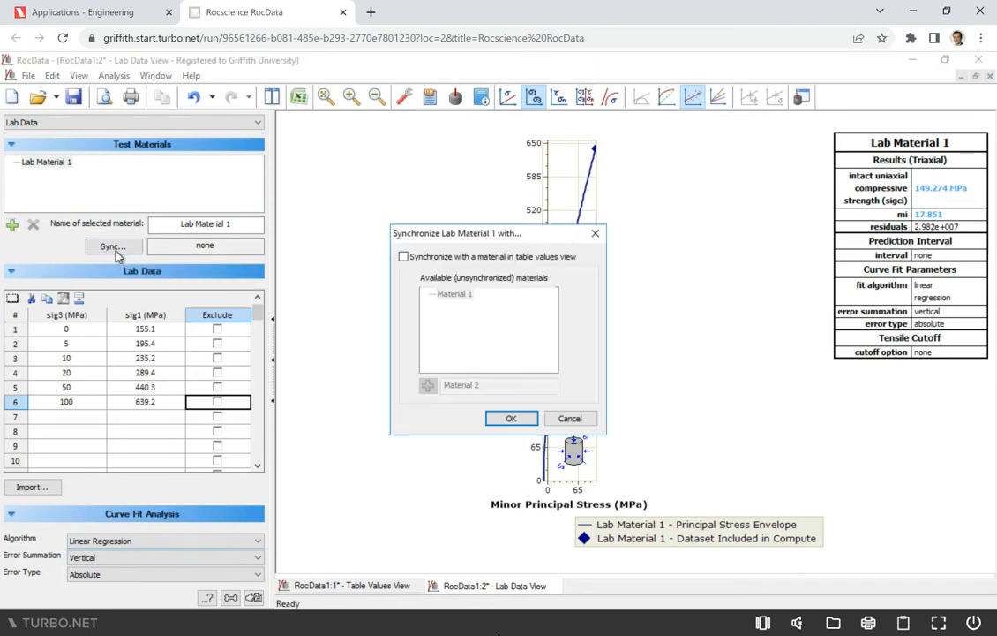
left_click(404, 257)
left_click(454, 293)
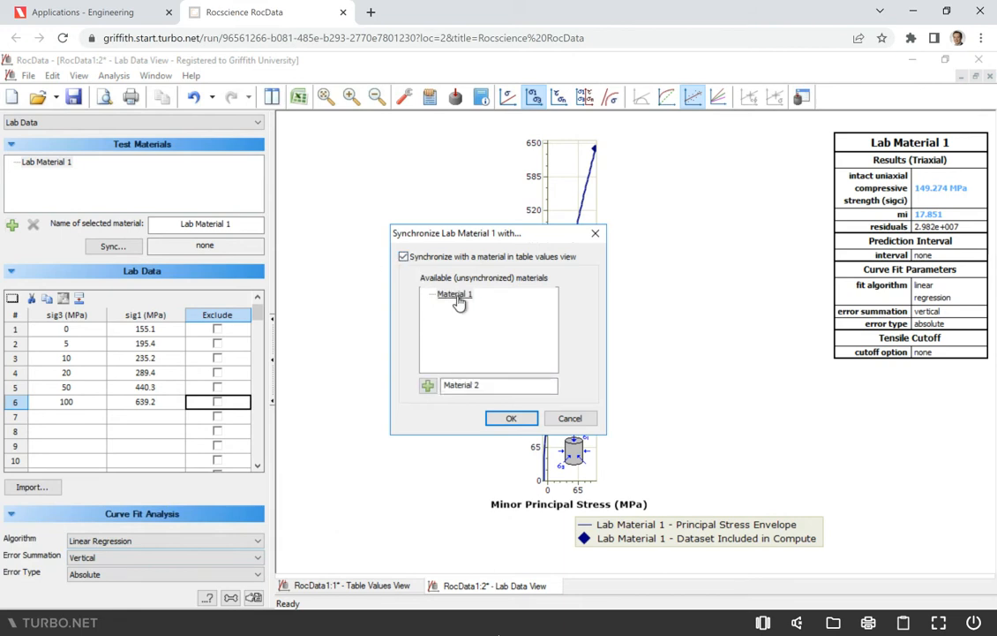
left_click(504, 421)
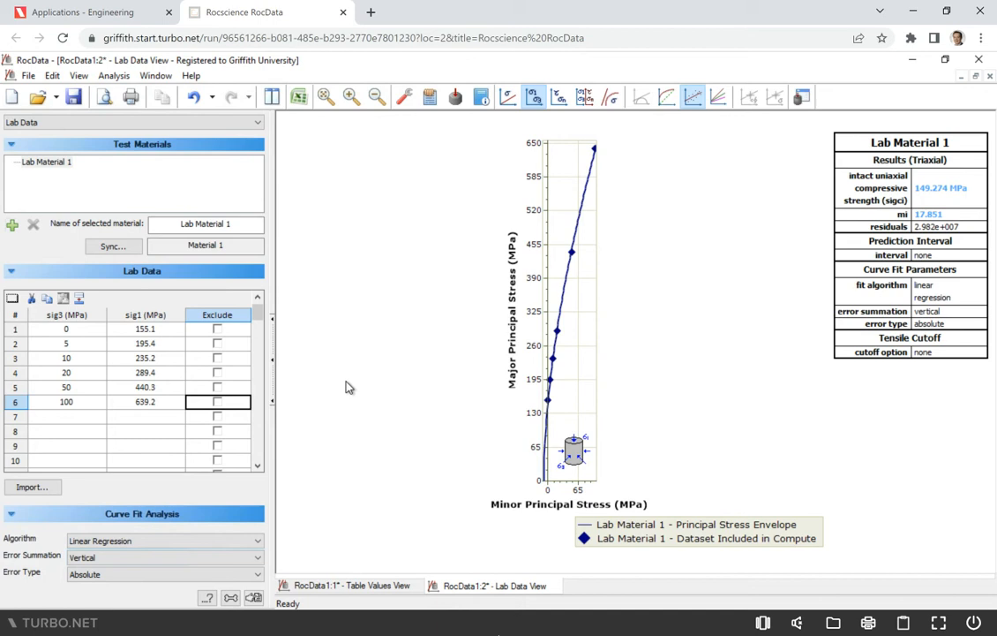
- Return to the table values view and set Material 1's GSI to 85
left_click(431, 100)
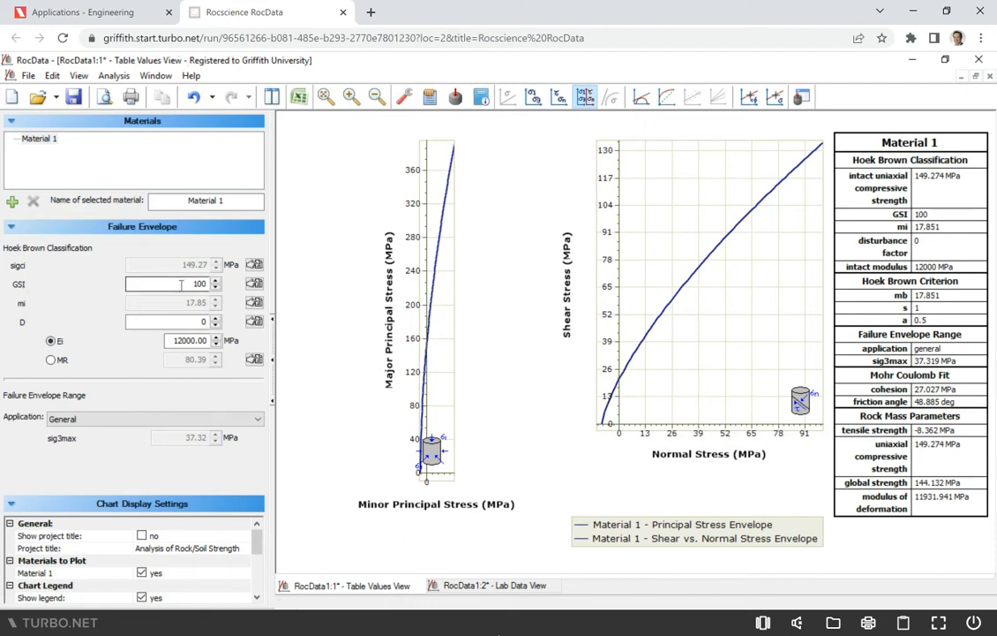
left_click_drag(182, 283, 211, 281)
type("85")
key("Return")
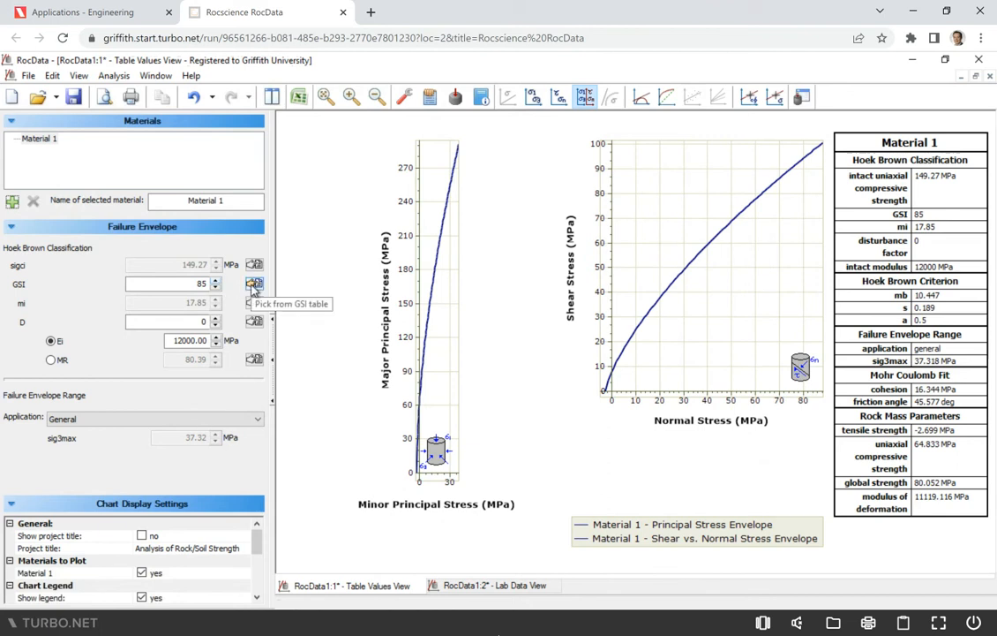
- Try picking GSI cells from the General 2013 GSI chart and confirm a GSI selection of 85
left_click(253, 284)
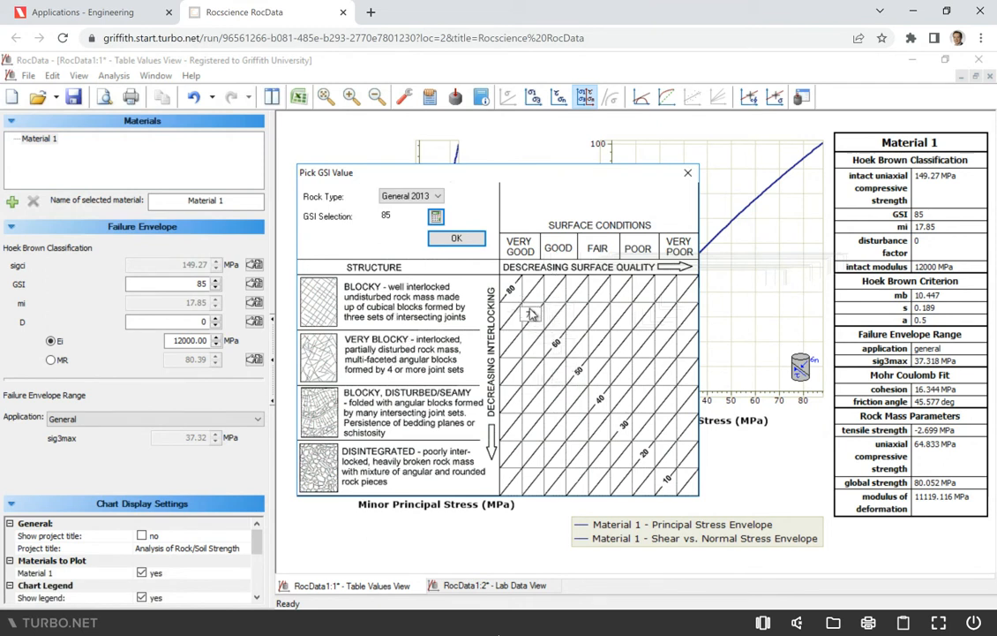
left_click(558, 344)
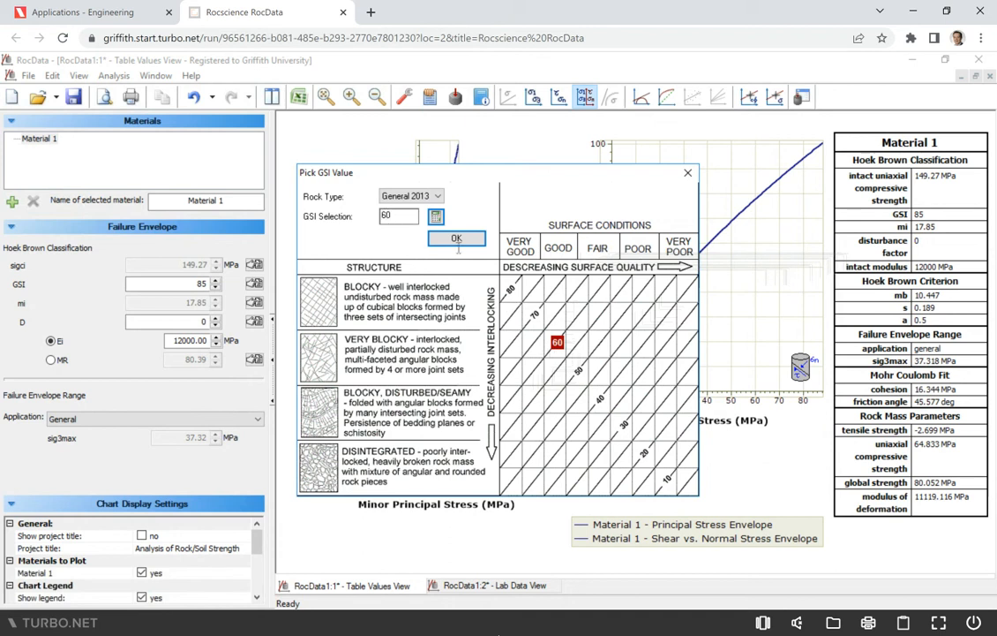
left_click(536, 315)
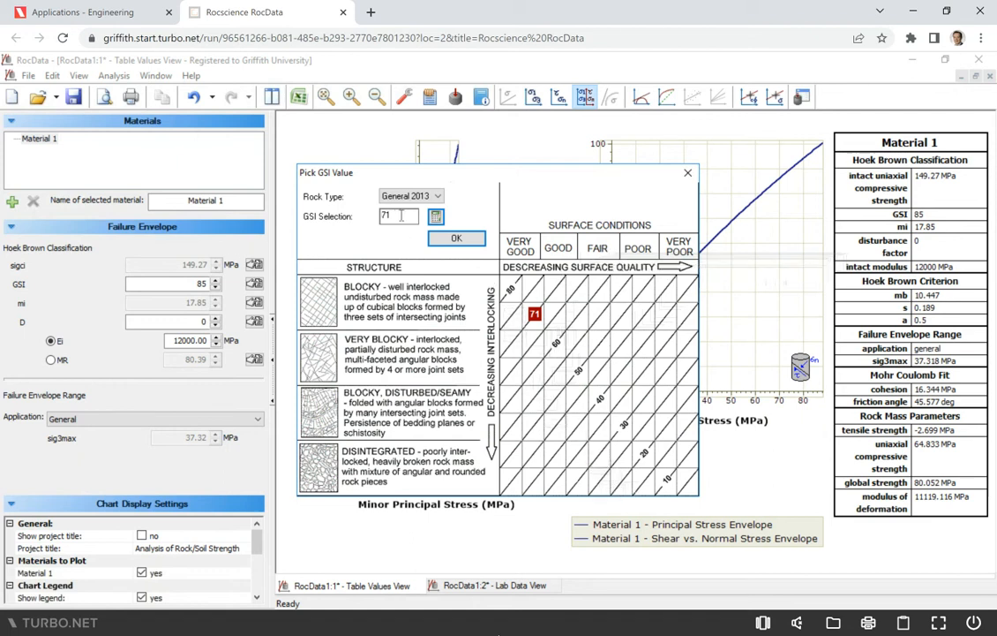
left_click_drag(402, 215, 374, 221)
type("85")
left_click(456, 238)
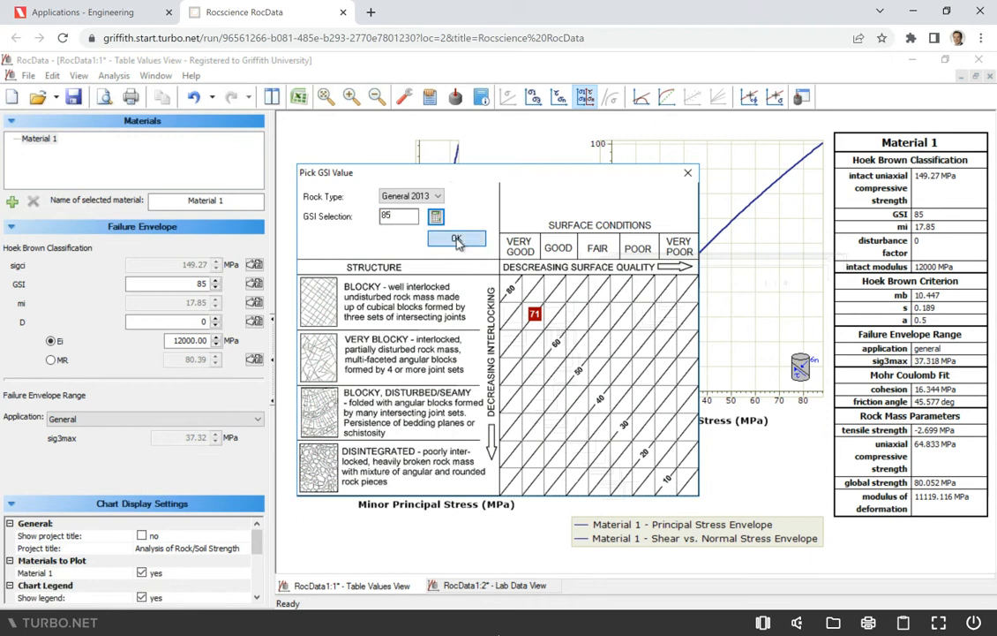
- Set the disturbance factor to D=0 for controlled tunnel excavation from the disturbance table
left_click(254, 322)
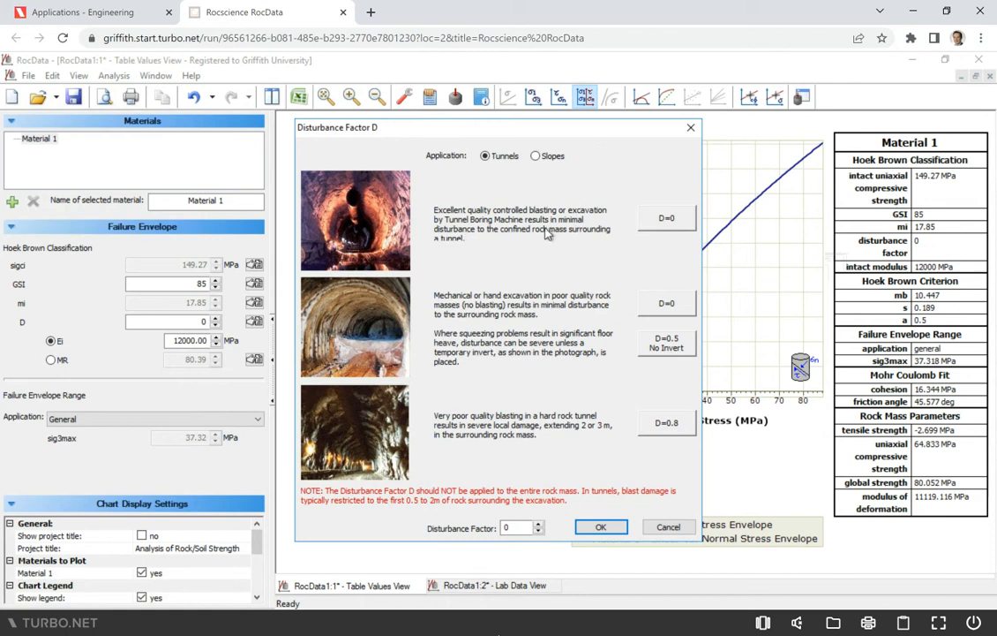
left_click(660, 226)
left_click(601, 527)
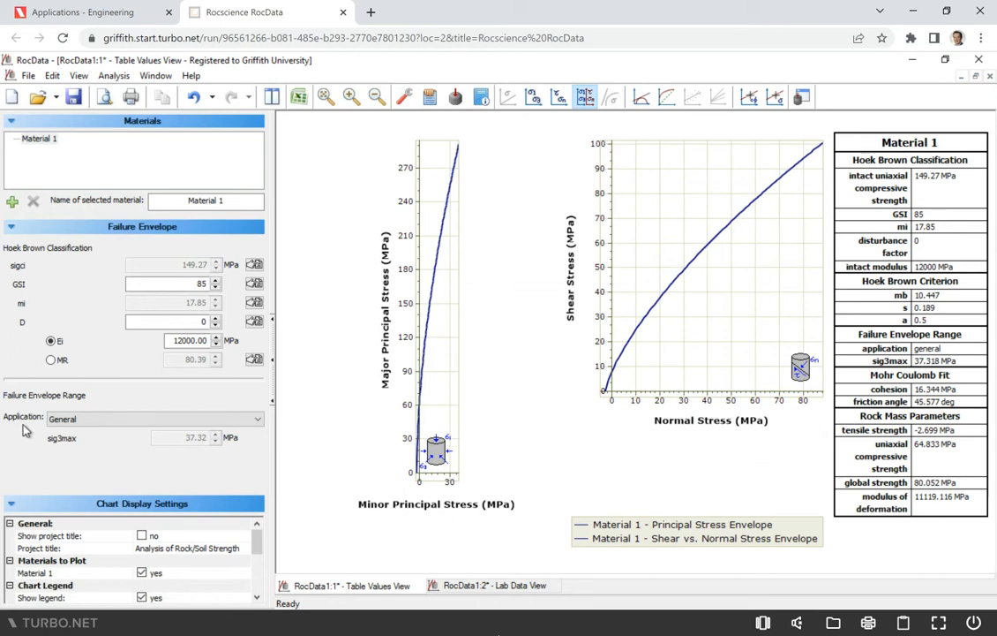
- Set the failure envelope application to Tunnels and the tunnel depth to 110 m
left_click(113, 428)
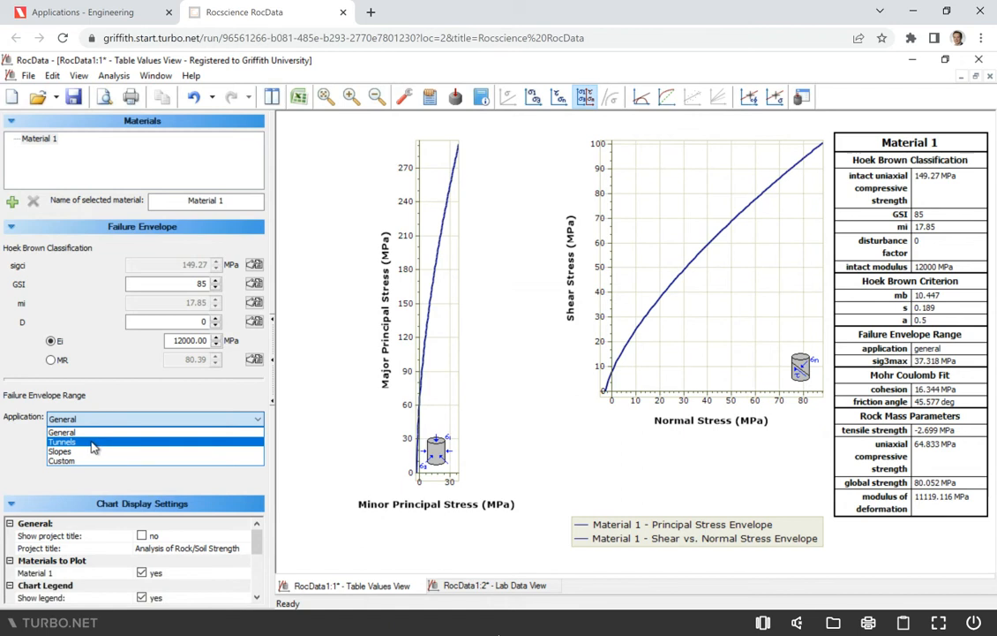
left_click(94, 441)
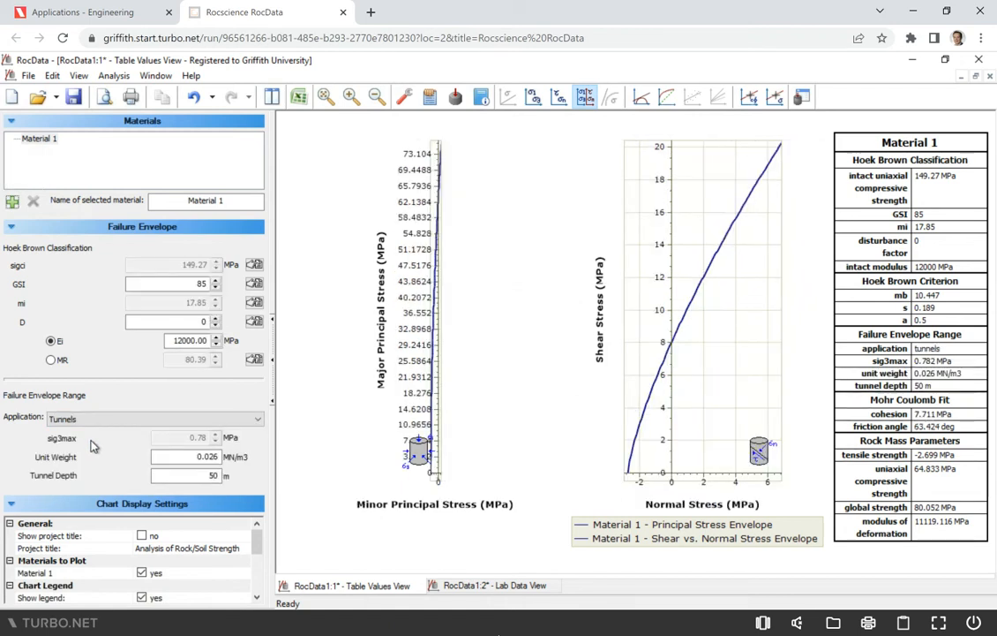
left_click(210, 476)
double_click(212, 476)
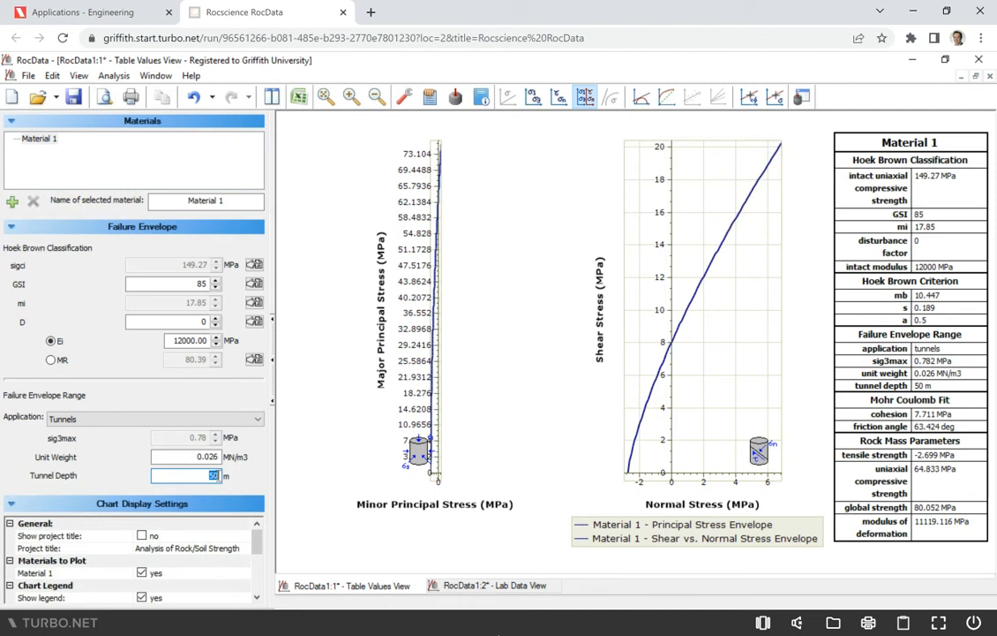
type("11")
key("Return")
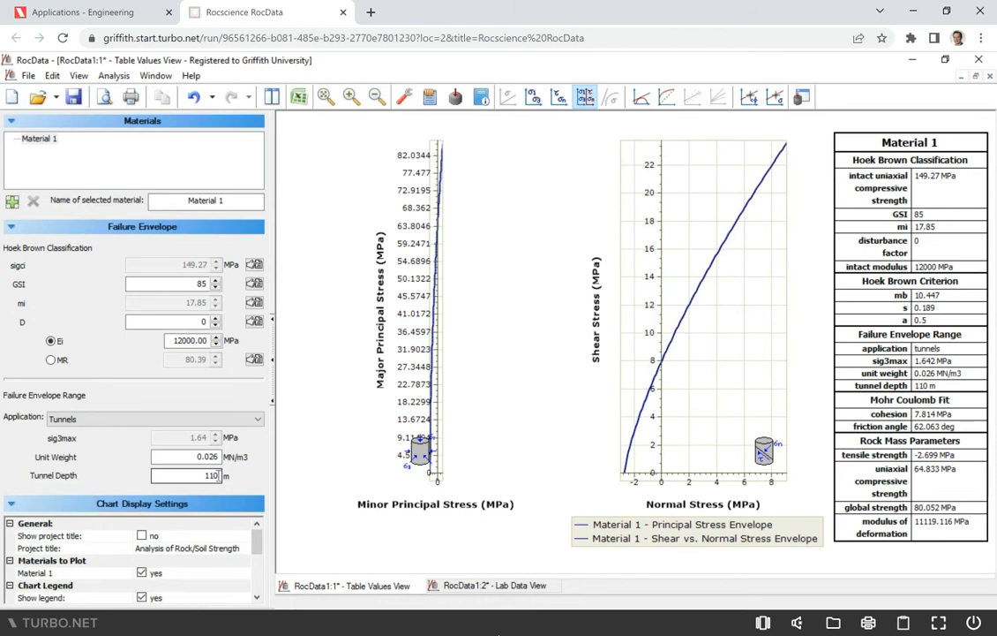
- Try Material 1's GSI at 100 and then at 50
left_click(185, 459)
left_click(216, 454)
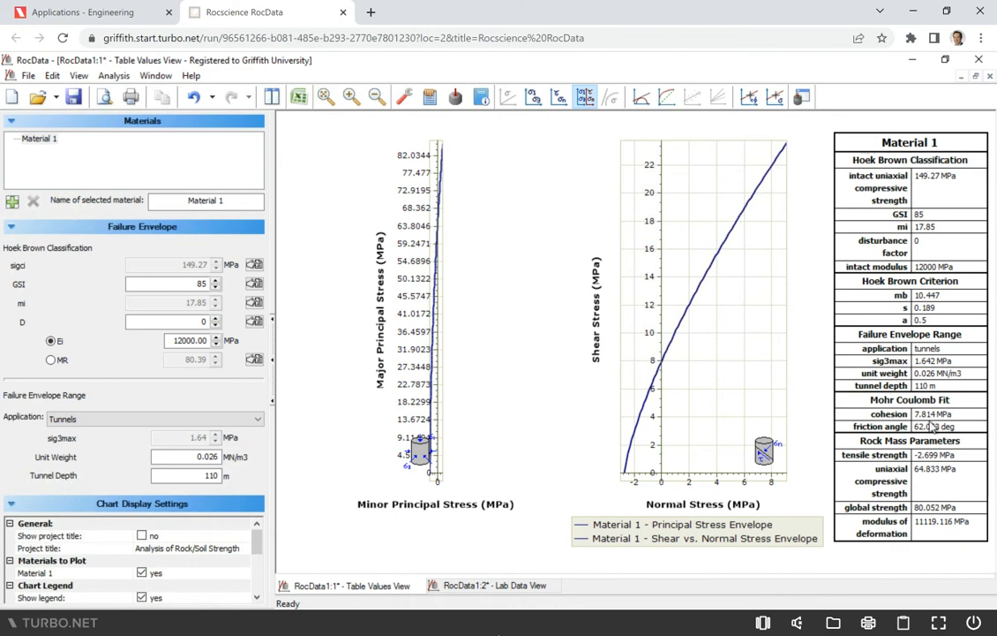
double_click(191, 283)
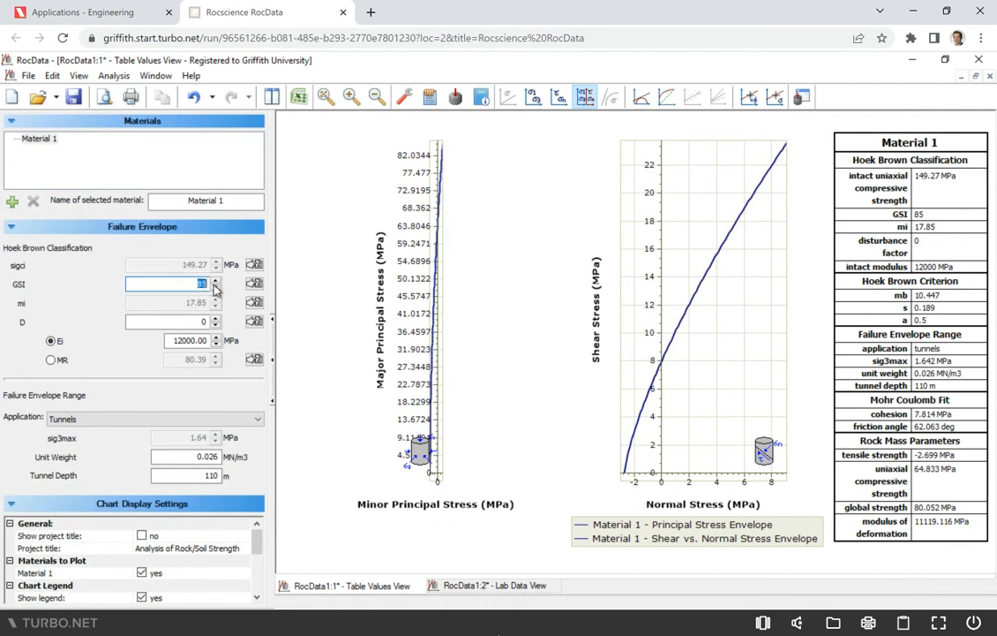
type("100")
key("Return")
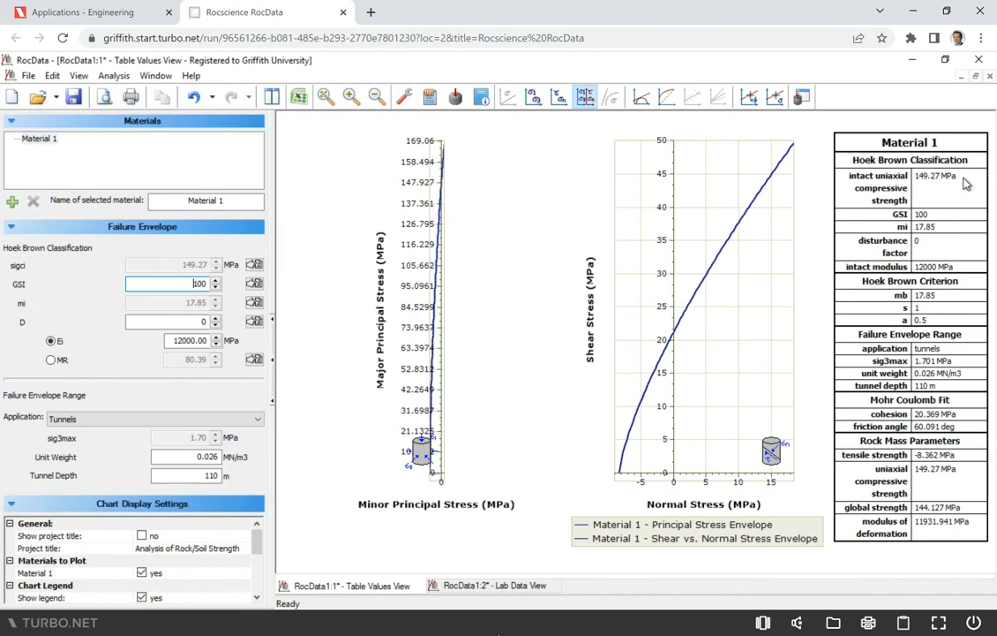
left_click_drag(190, 284, 210, 284)
type("50")
key("Return")
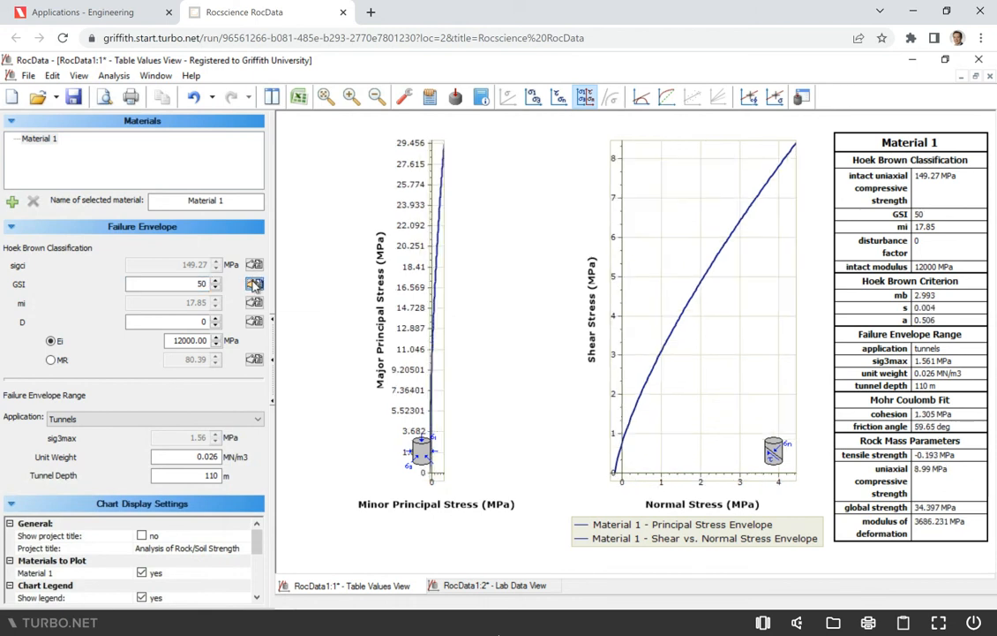
- Pick a GSI of 48 from the General 2013 GSI chart and apply it
left_click(253, 284)
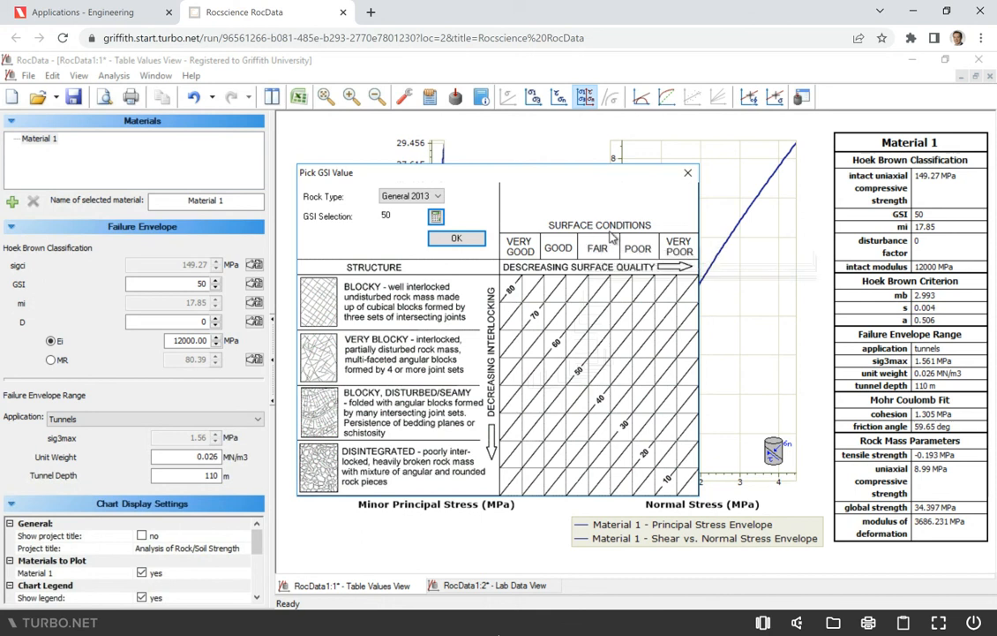
left_click(598, 358)
left_click(457, 239)
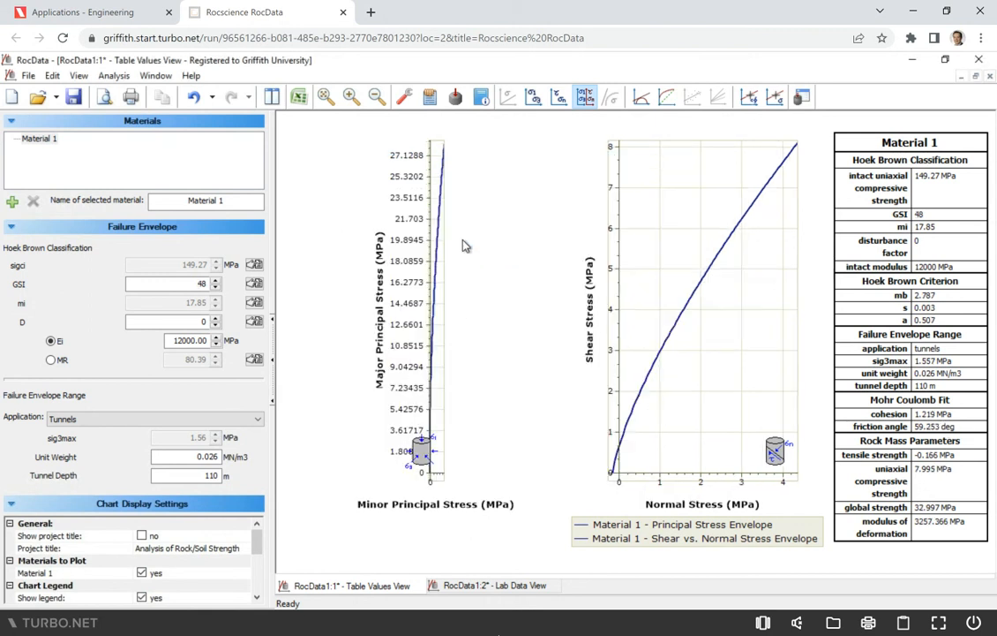